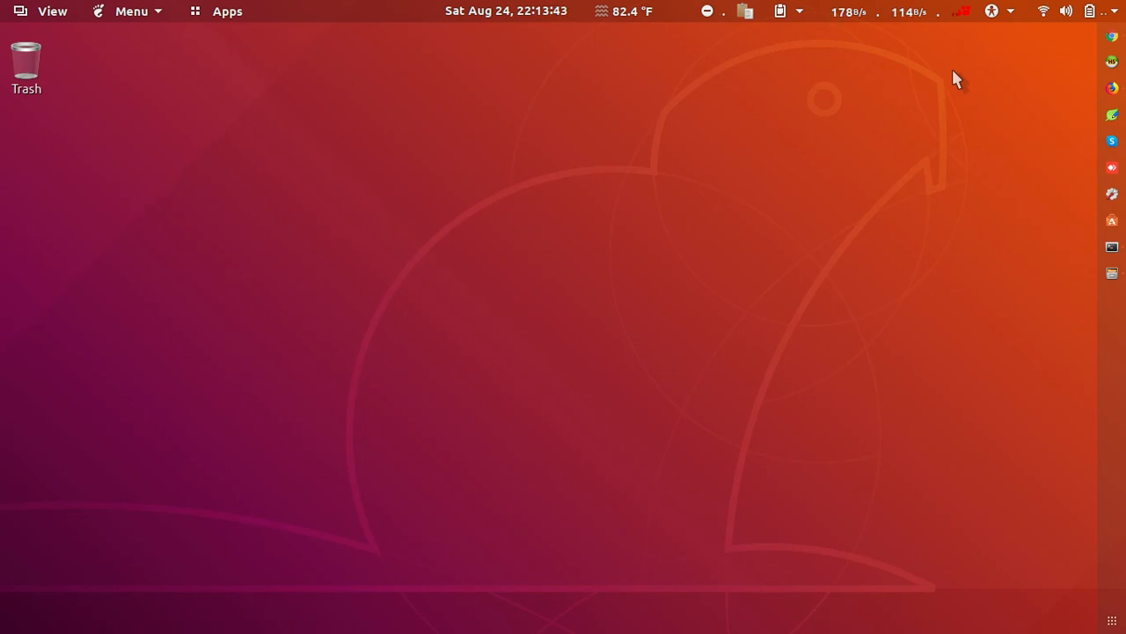
# Step: Switch to Firefox and view the uploaded videos on the Everything Technical YouTube channel
pyautogui.click(1112, 88)
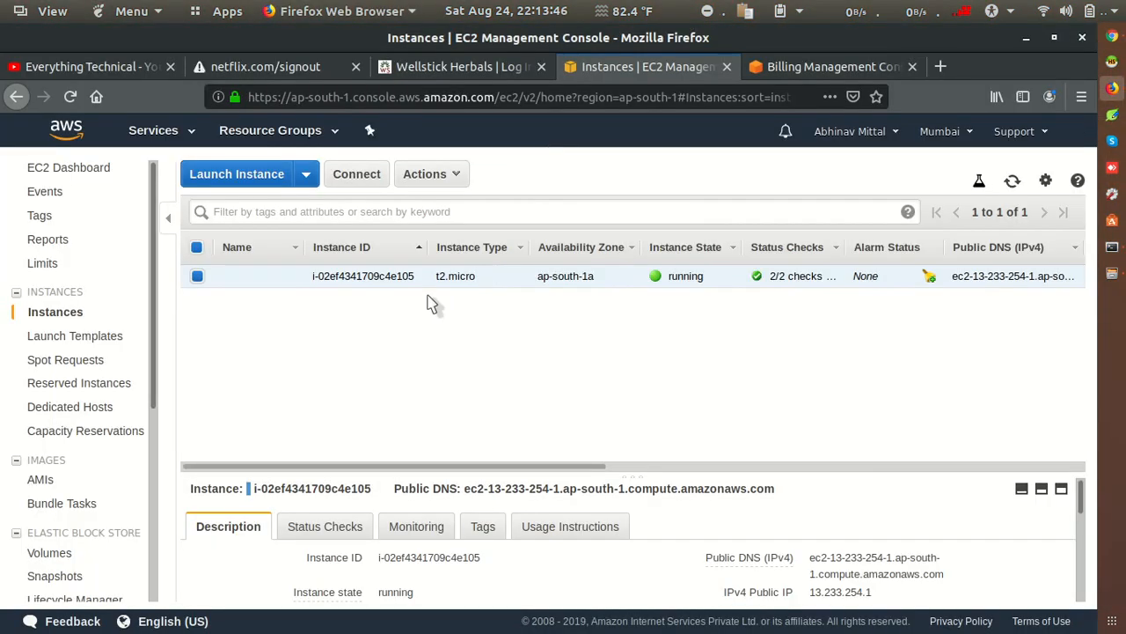
pyautogui.click(100, 71)
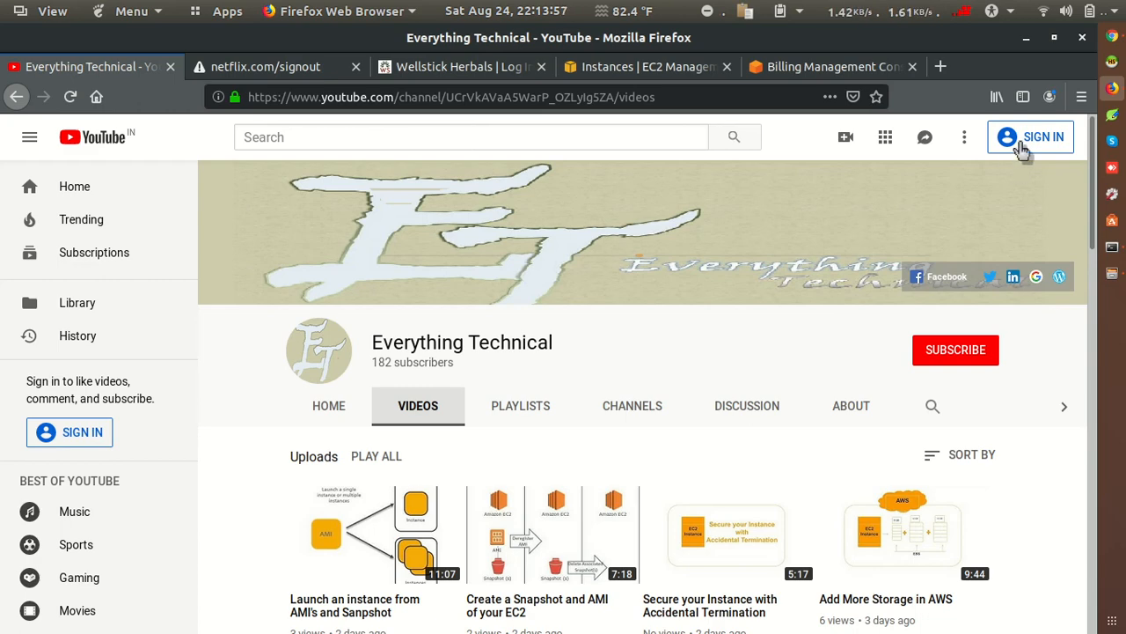
pyautogui.click(1083, 37)
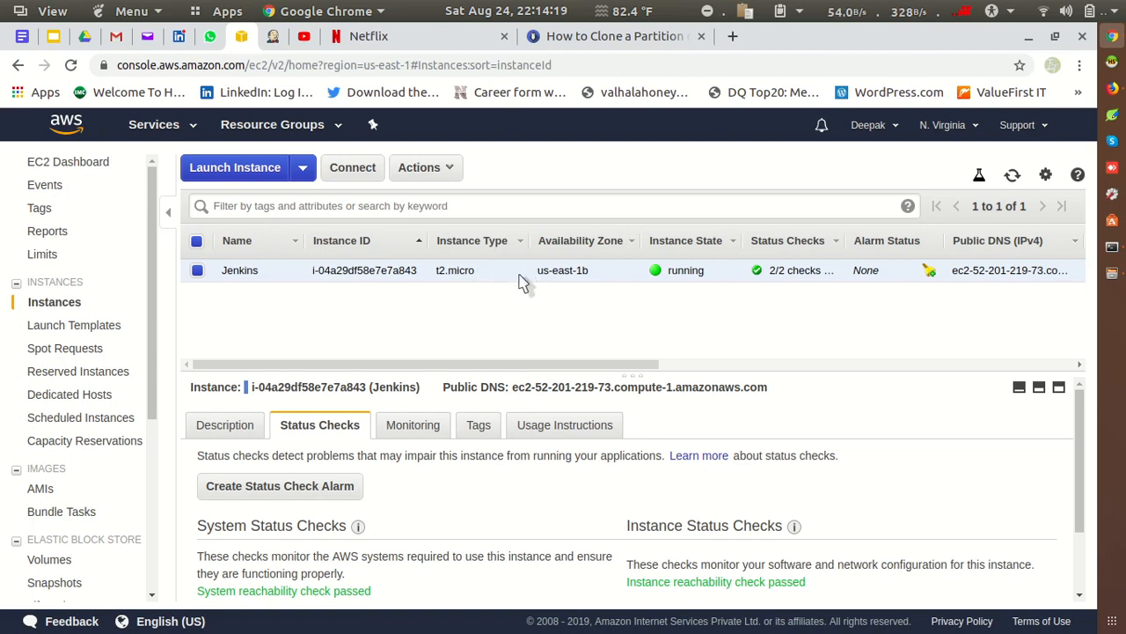
# Step: Compare the EC2 instance lists of the two AWS accounts open in Firefox and Chrome
pyautogui.click(1112, 88)
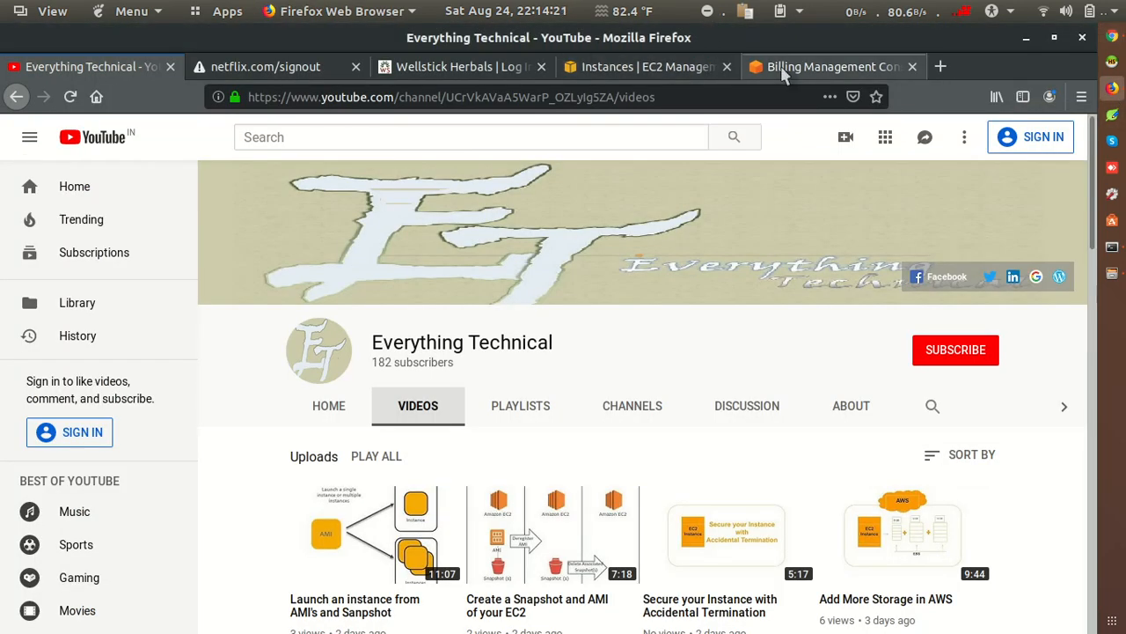
pyautogui.click(691, 74)
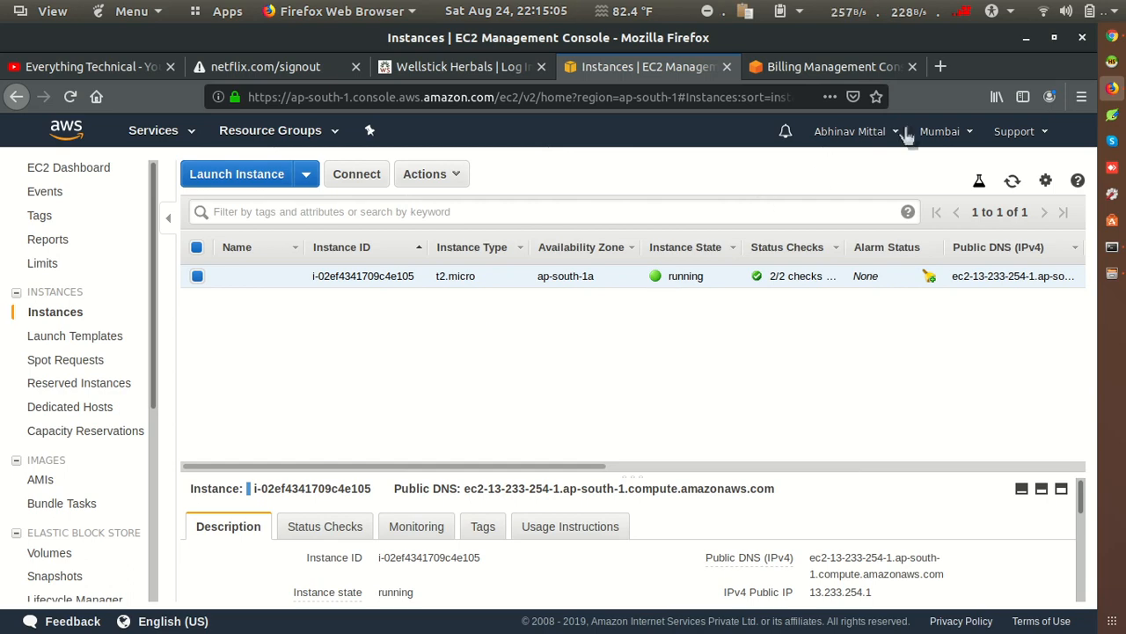
pyautogui.click(1082, 38)
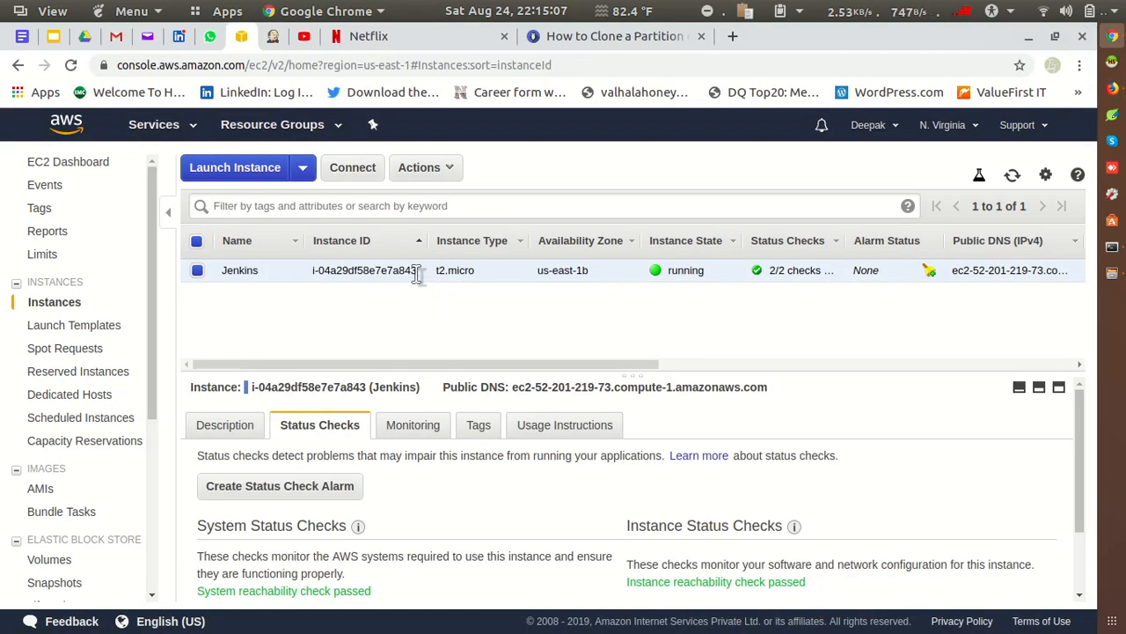
pyautogui.click(1112, 88)
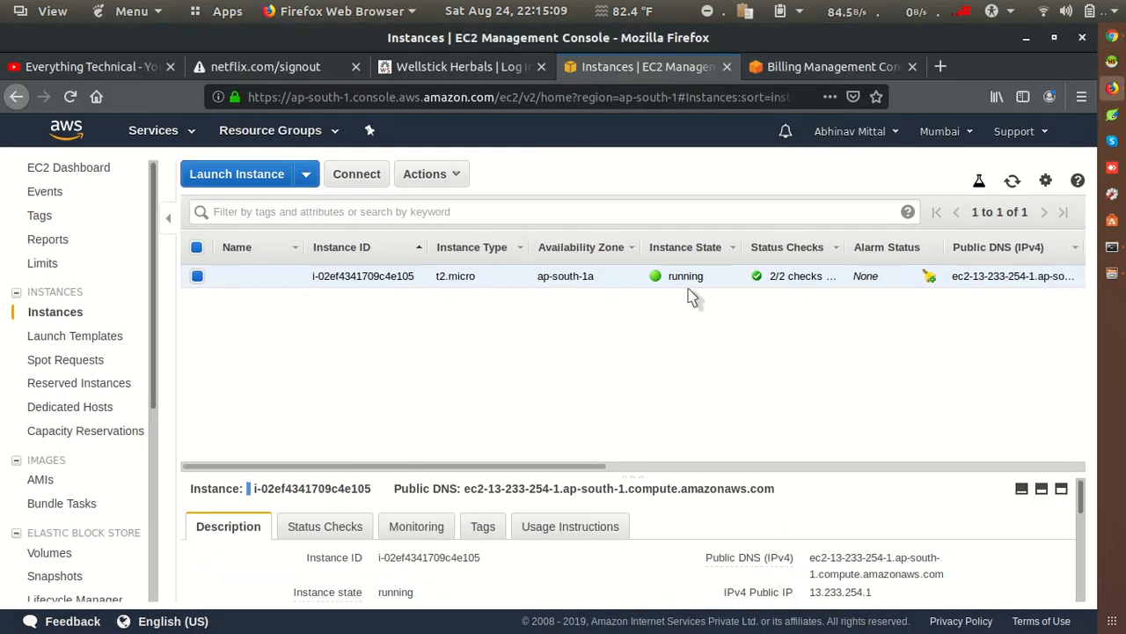
# Step: Switch to Chrome and open the description of the Jenkins snapshot in the source account's EC2 snapshots
pyautogui.click(1113, 37)
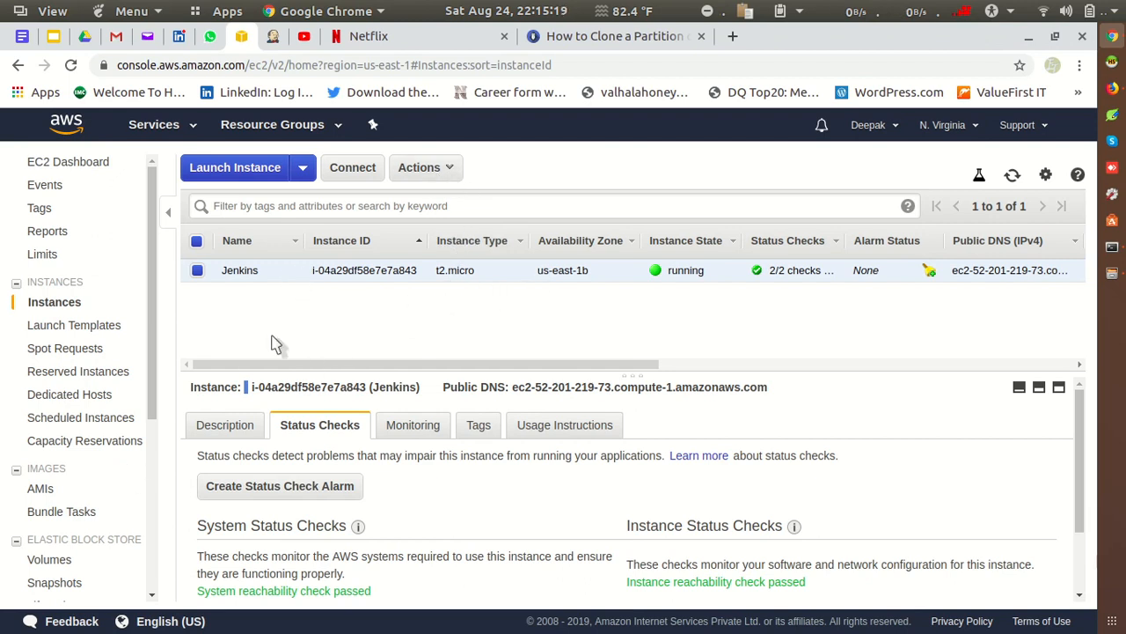
pyautogui.click(55, 582)
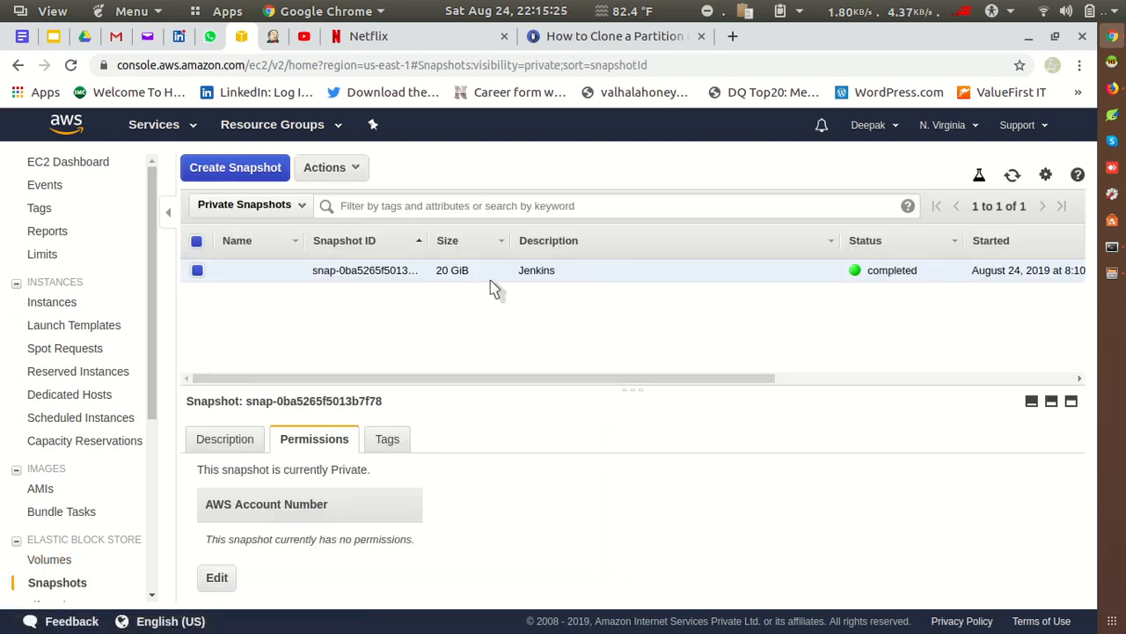
pyautogui.click(220, 445)
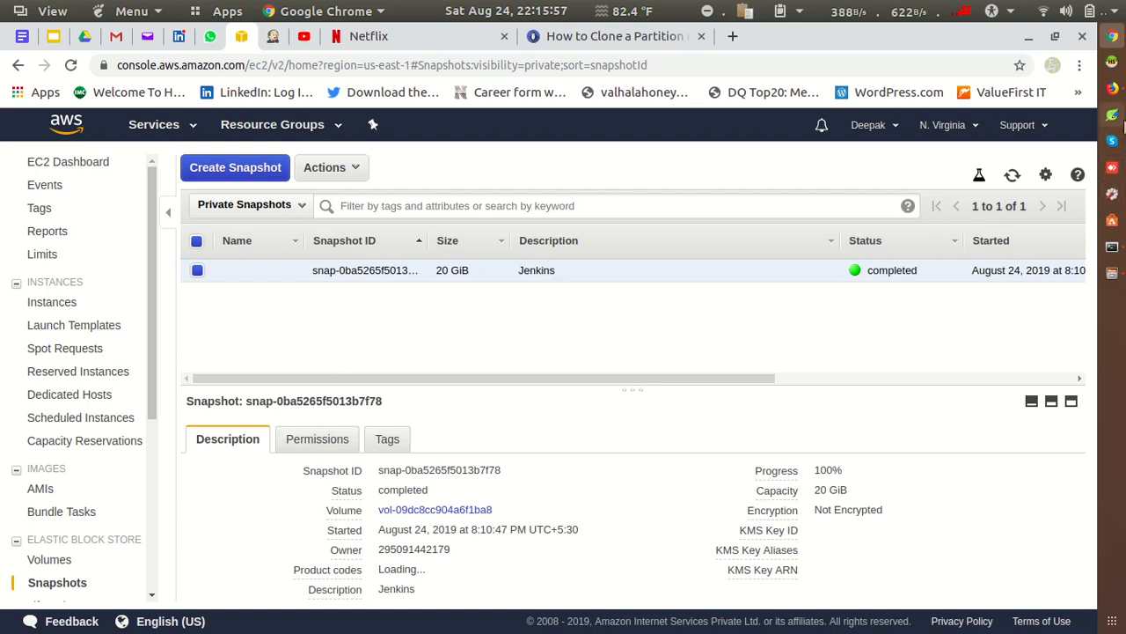
# Step: Switch to Firefox and copy the target account's ID from the account settings in the Billing Management Console
pyautogui.click(1113, 88)
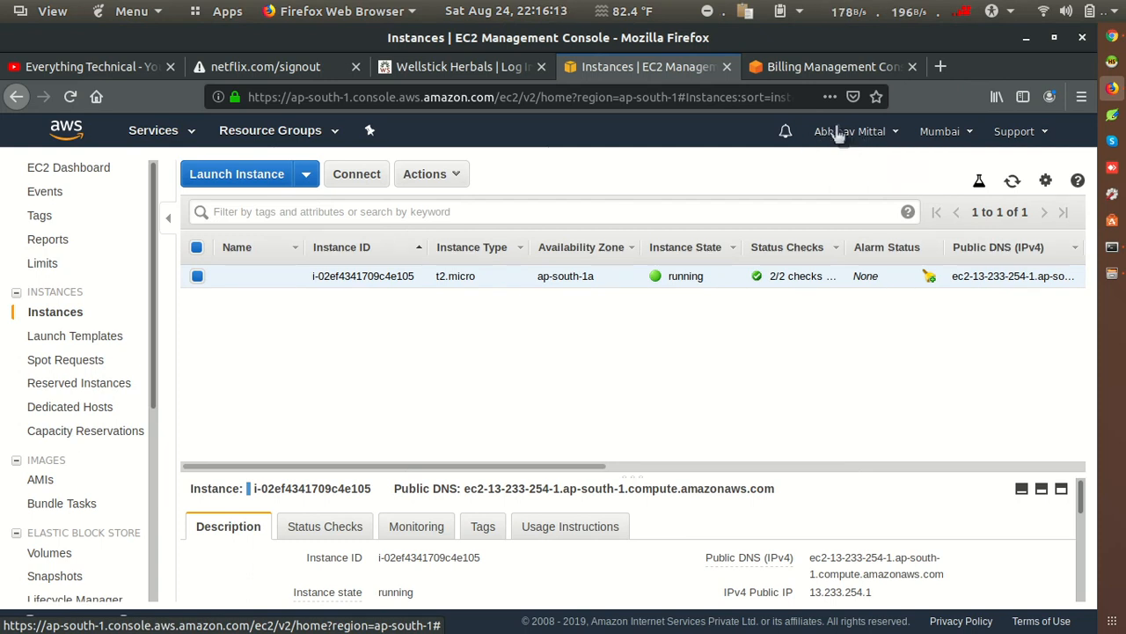
pyautogui.click(832, 77)
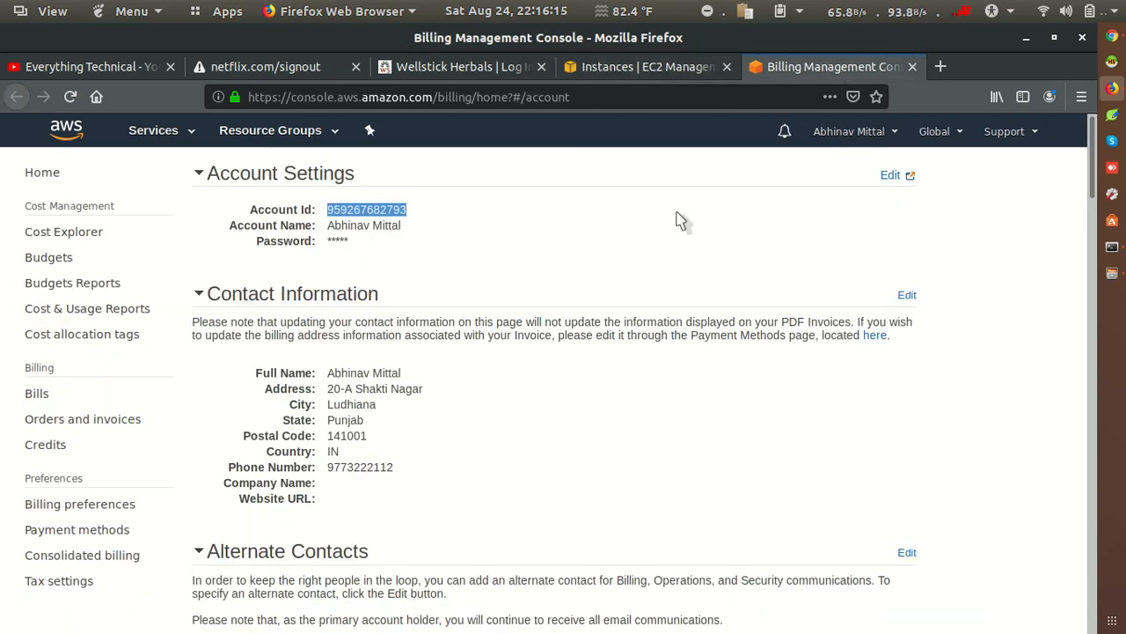
pyautogui.doubleClick(357, 210)
pyautogui.rightClick(358, 209)
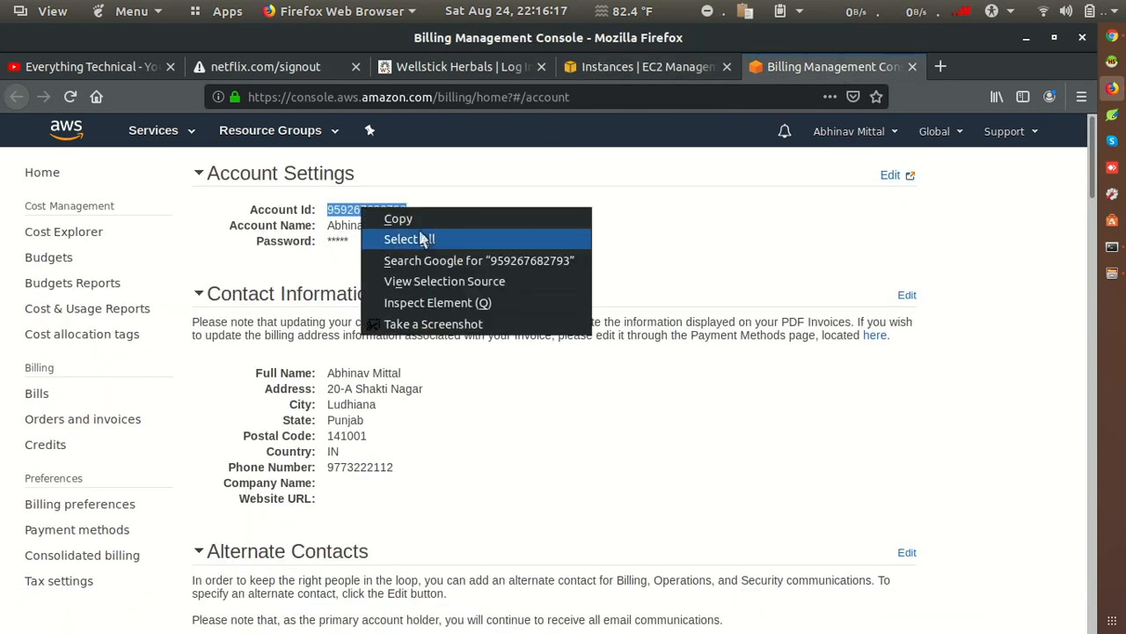
pyautogui.click(400, 217)
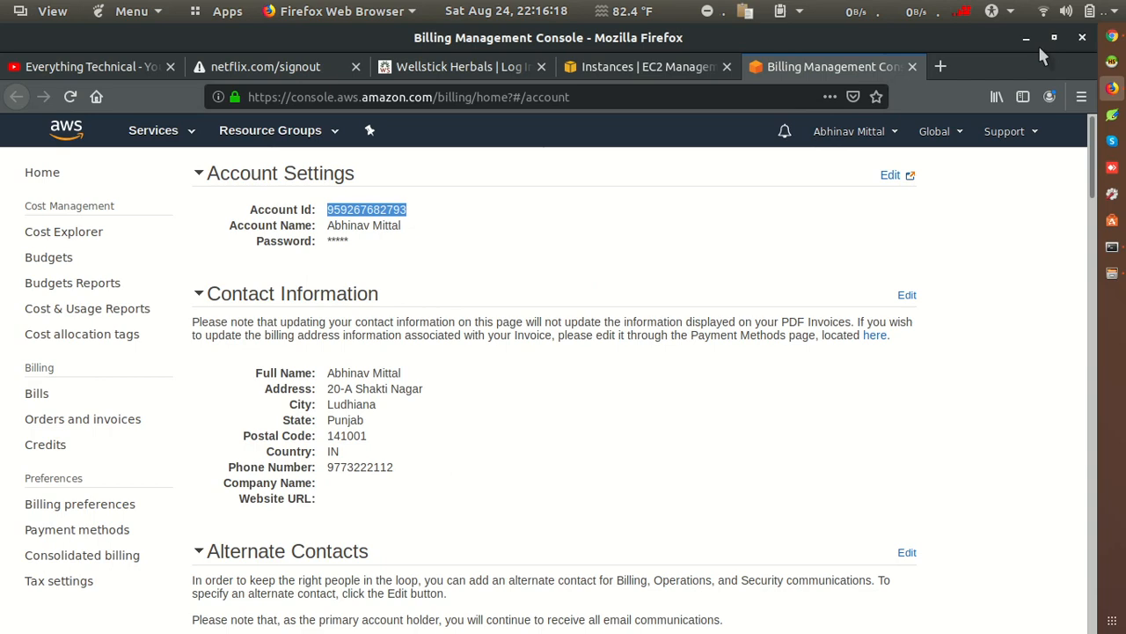
# Step: Switch to Chrome and review the actions available for the Jenkins snapshot and its current permissions
pyautogui.click(1112, 35)
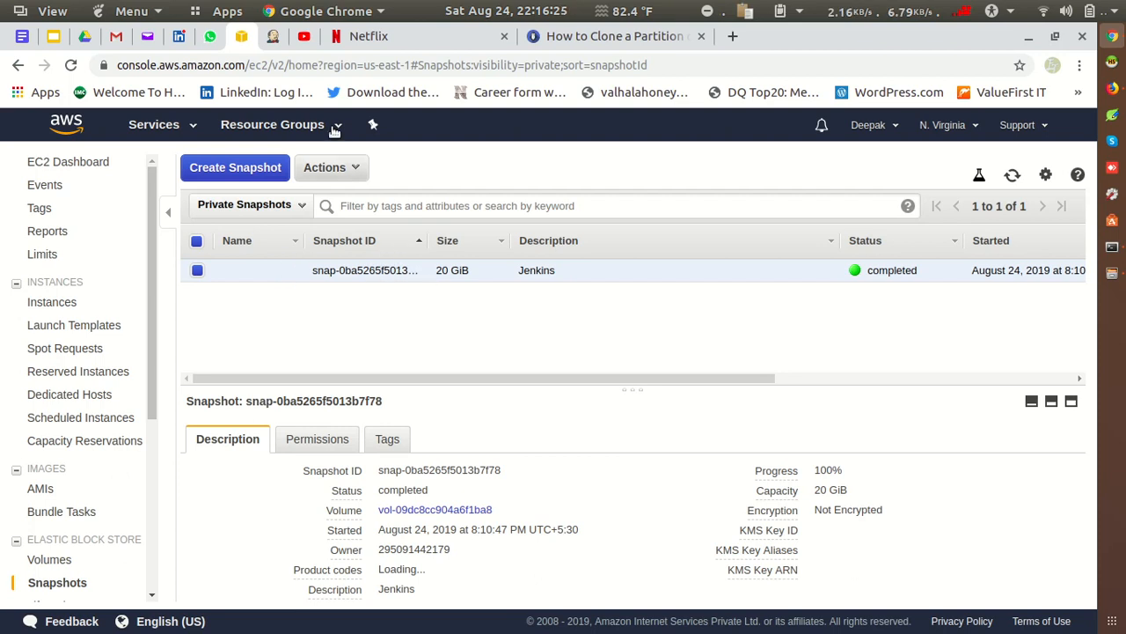
pyautogui.click(343, 170)
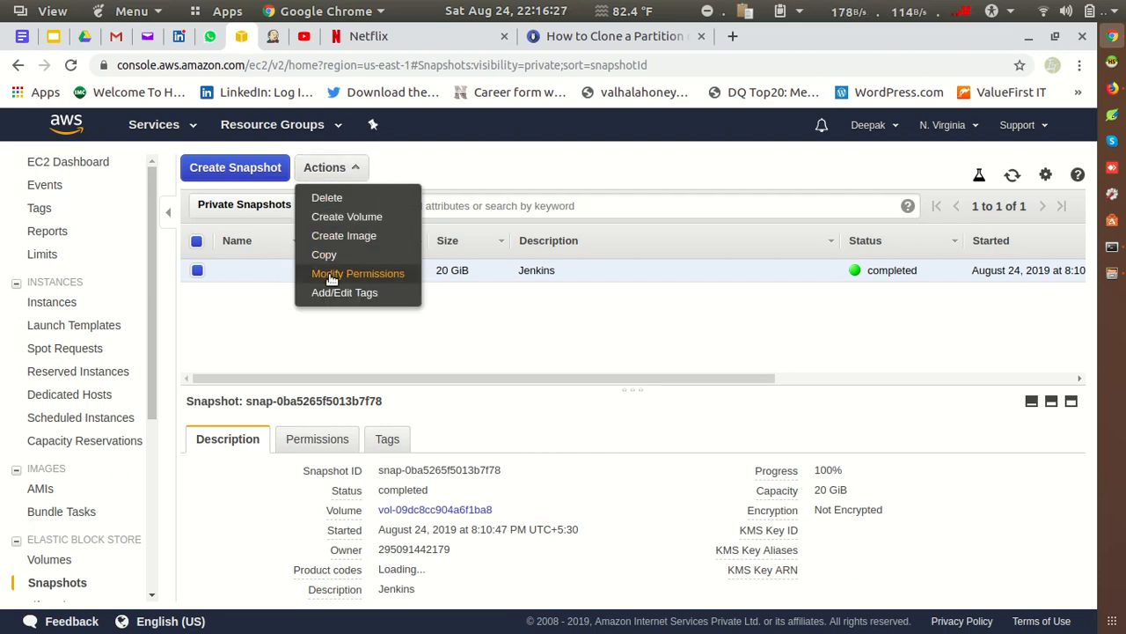
pyautogui.click(499, 337)
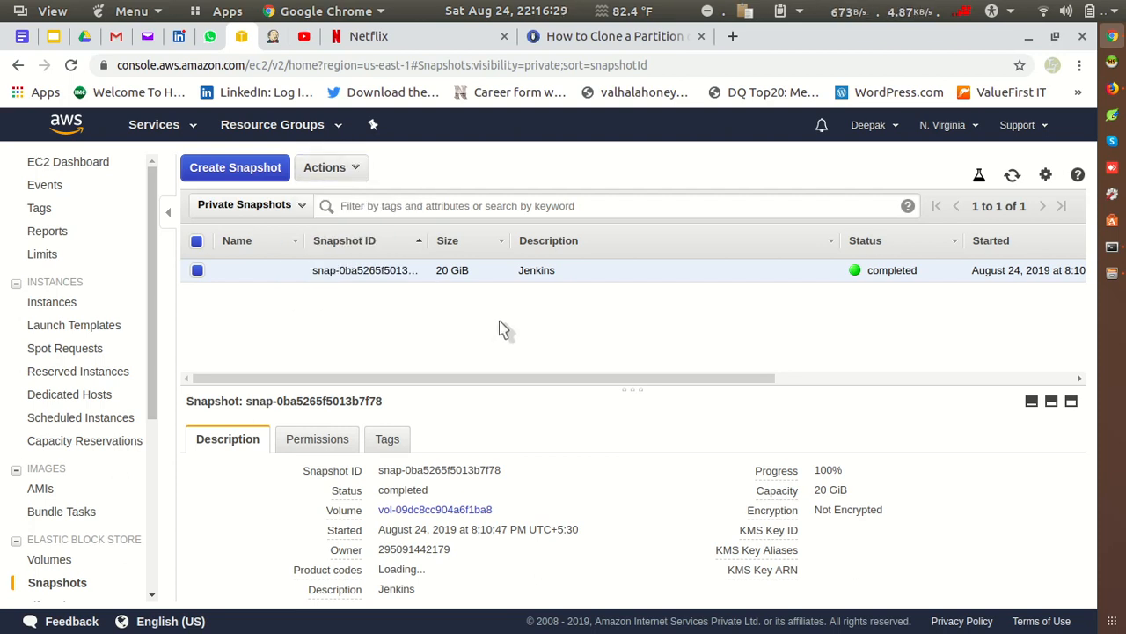
pyautogui.click(314, 449)
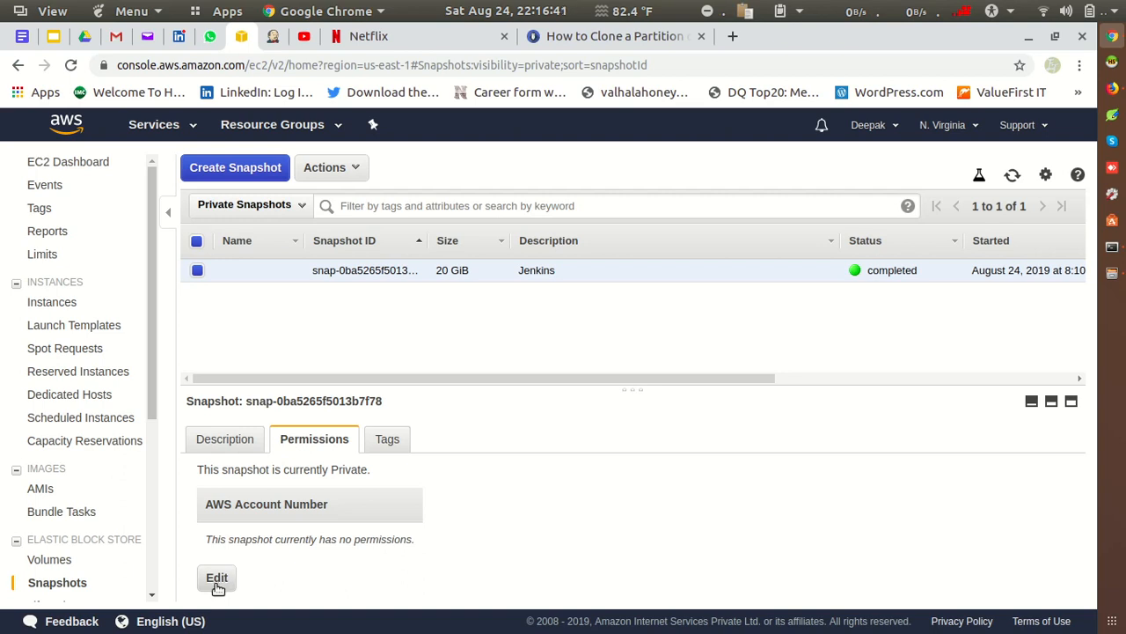
# Step: Modify the private Jenkins snapshot's permissions by adding the copied AWS account number, and save the change
pyautogui.click(328, 168)
pyautogui.click(350, 275)
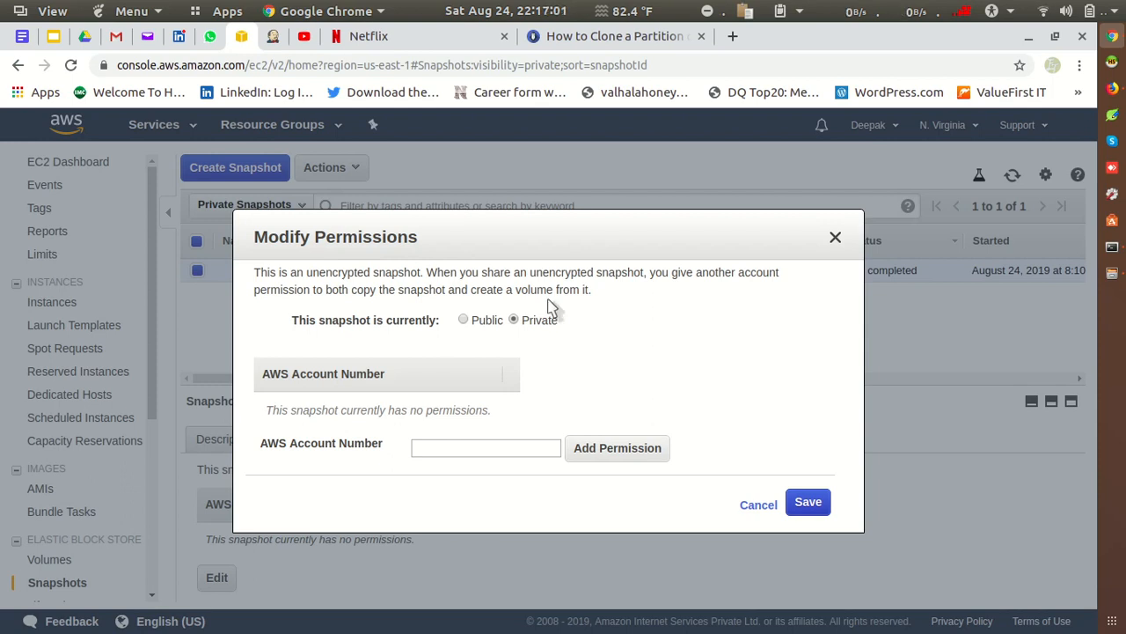
pyautogui.click(420, 448)
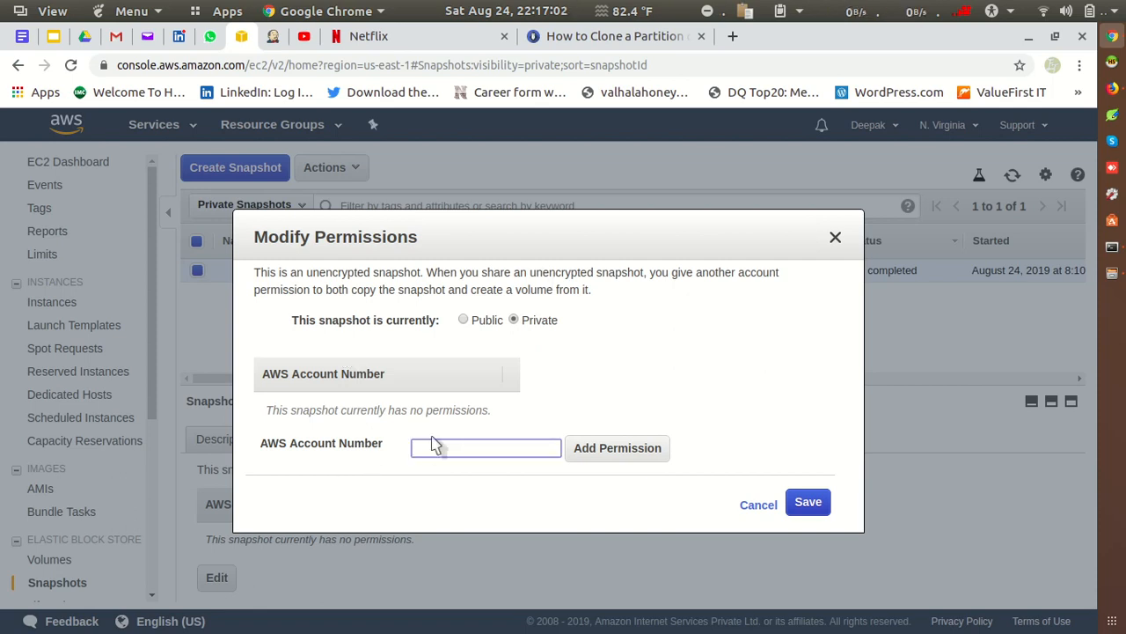
pyautogui.hotkey('ctrl', 'v')
pyautogui.click(608, 451)
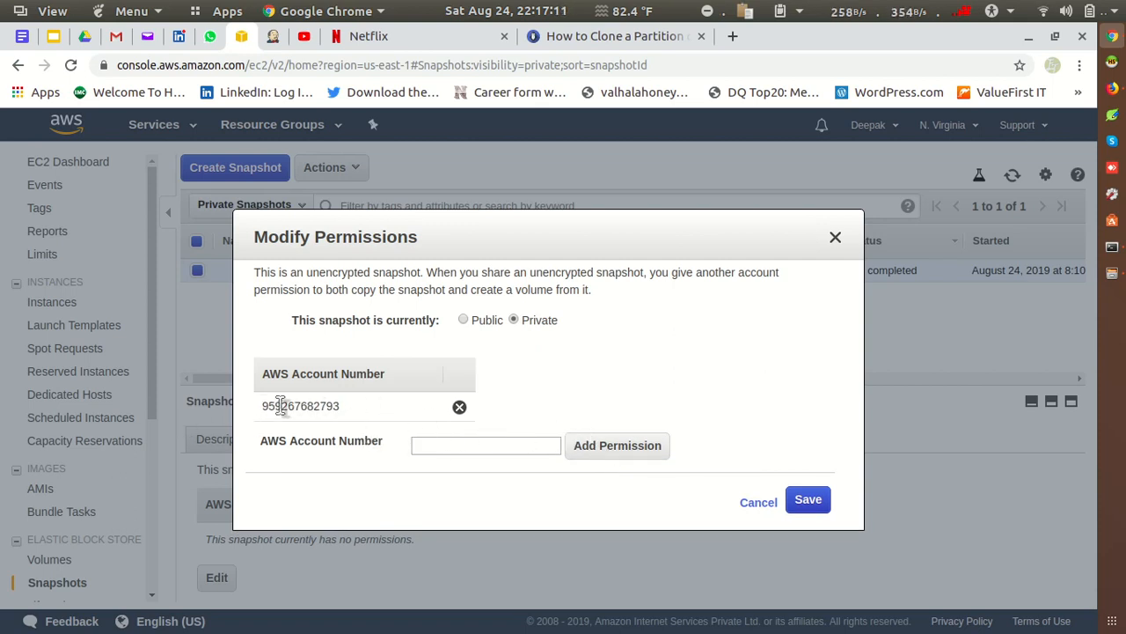
pyautogui.click(801, 504)
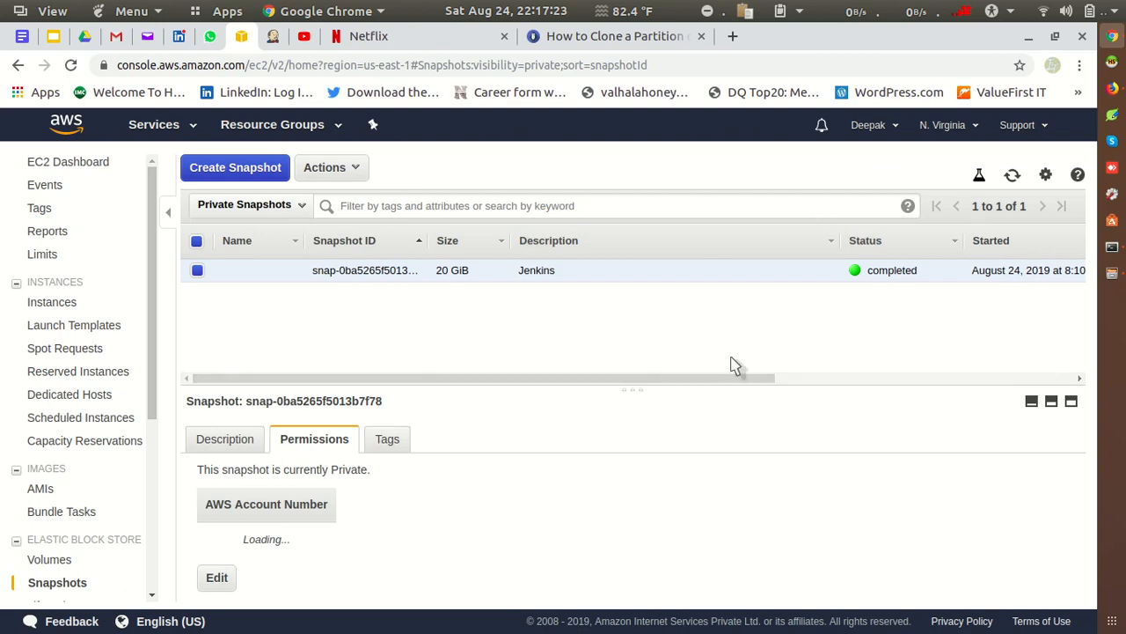
# Step: Switch to Firefox and open the target account's EC2 snapshots list in the Mumbai region
pyautogui.click(1112, 88)
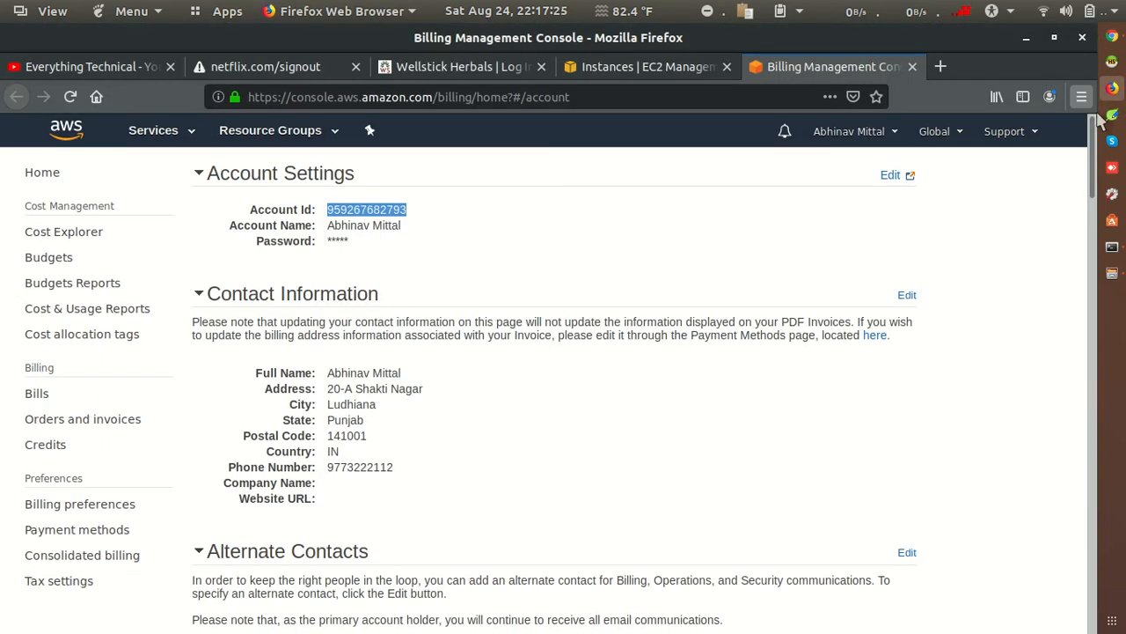
pyautogui.click(628, 72)
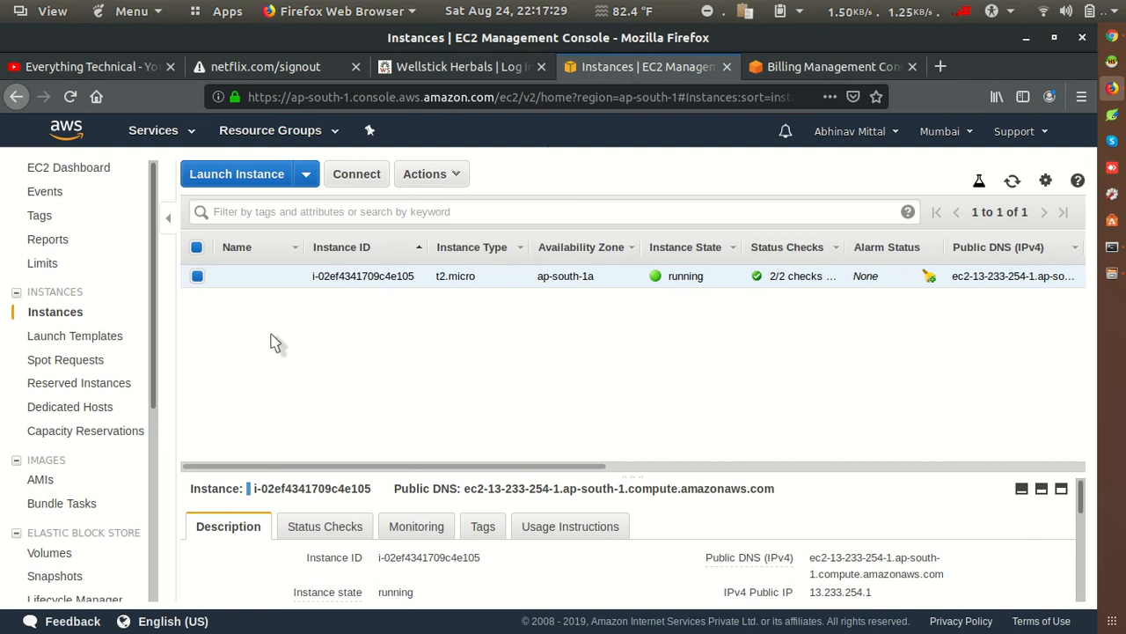
pyautogui.click(53, 553)
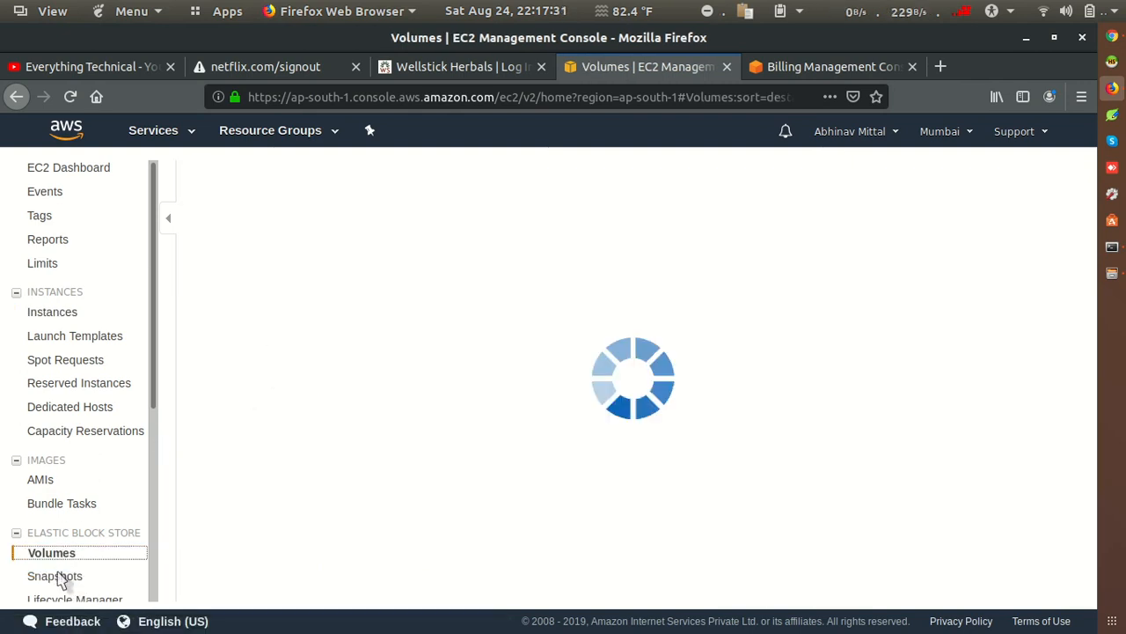
pyautogui.click(56, 578)
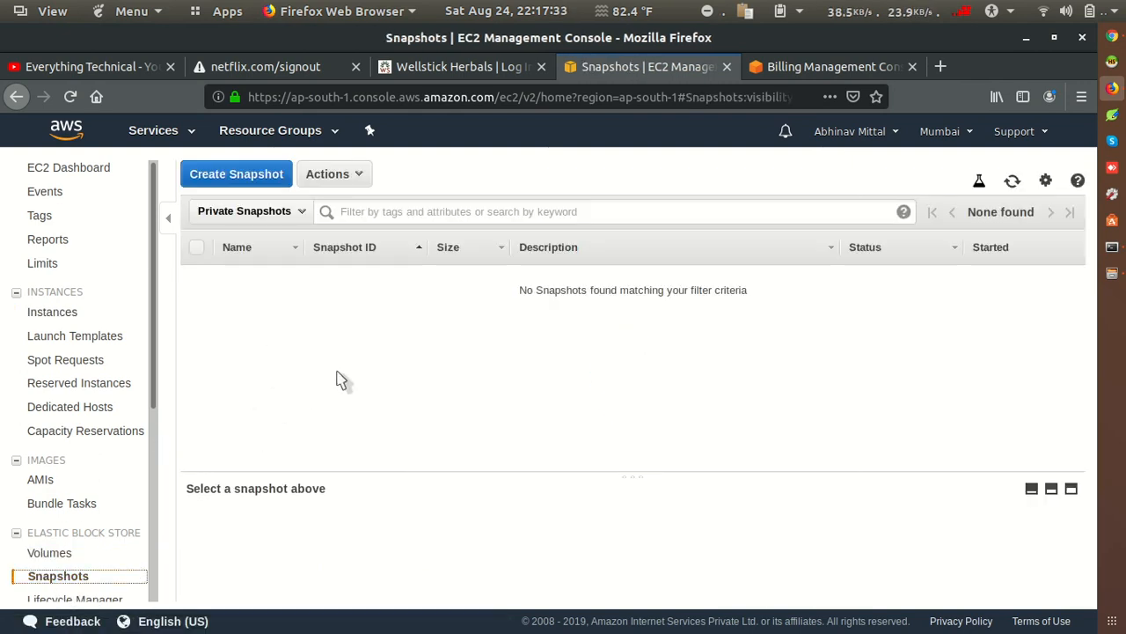
# Step: Look for the shared snapshot by filtering the list to Owned By Me and to Private Snapshots
pyautogui.click(249, 211)
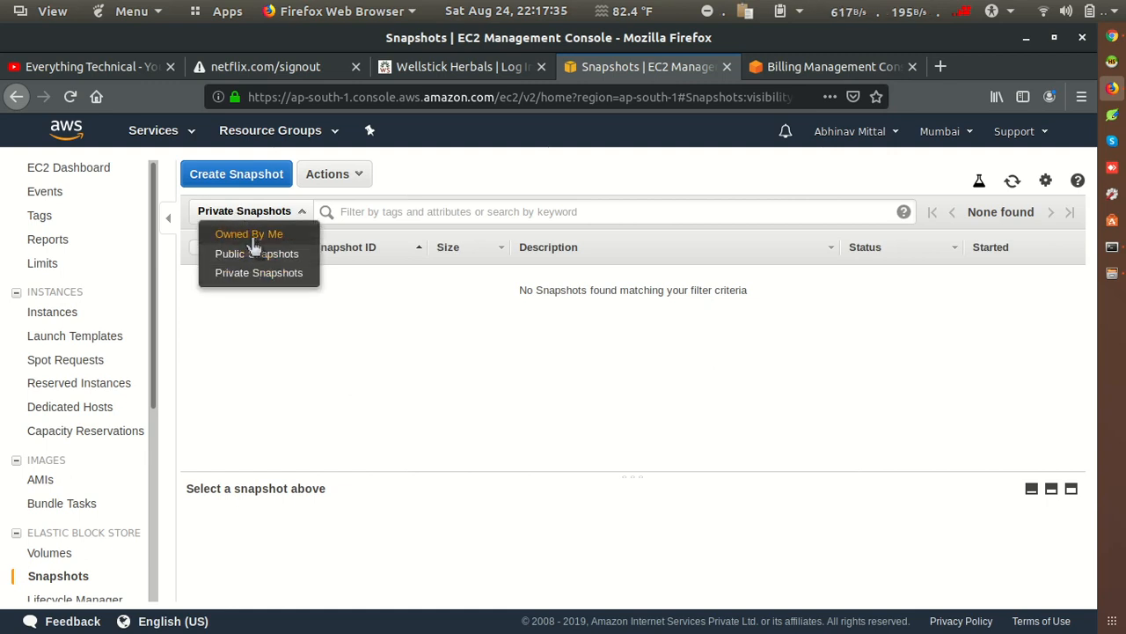
pyautogui.click(242, 231)
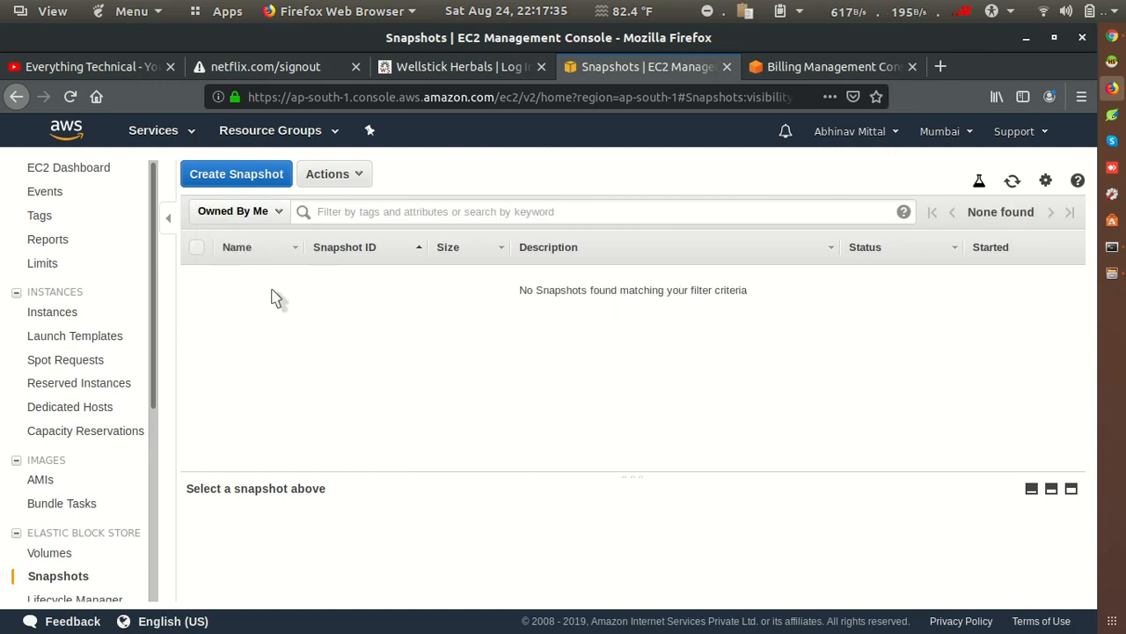
pyautogui.click(244, 216)
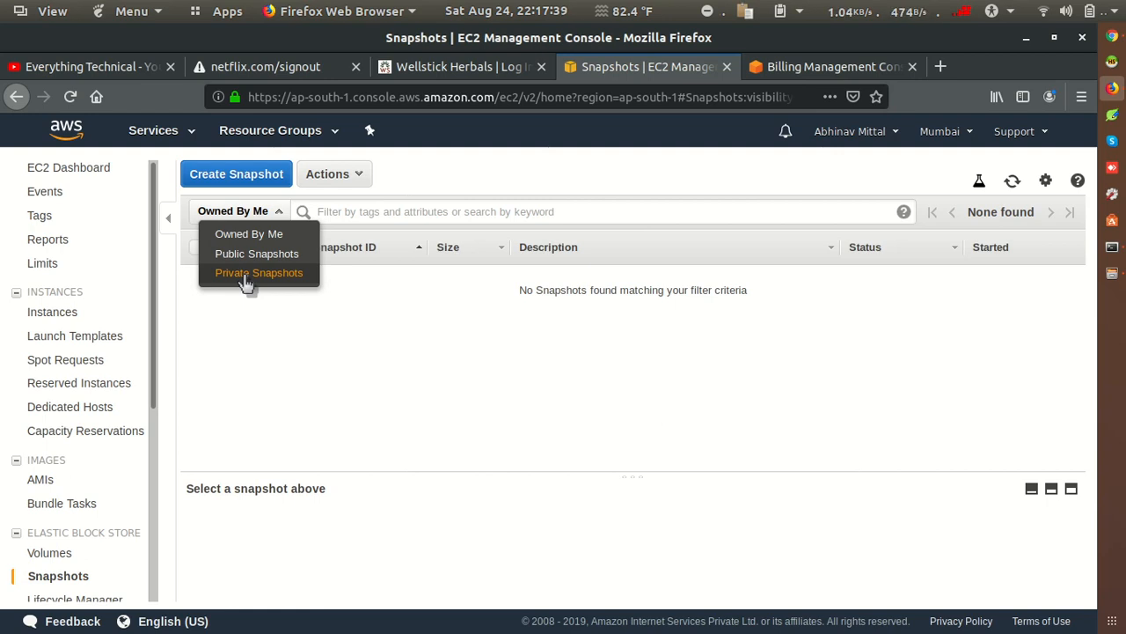
pyautogui.click(247, 280)
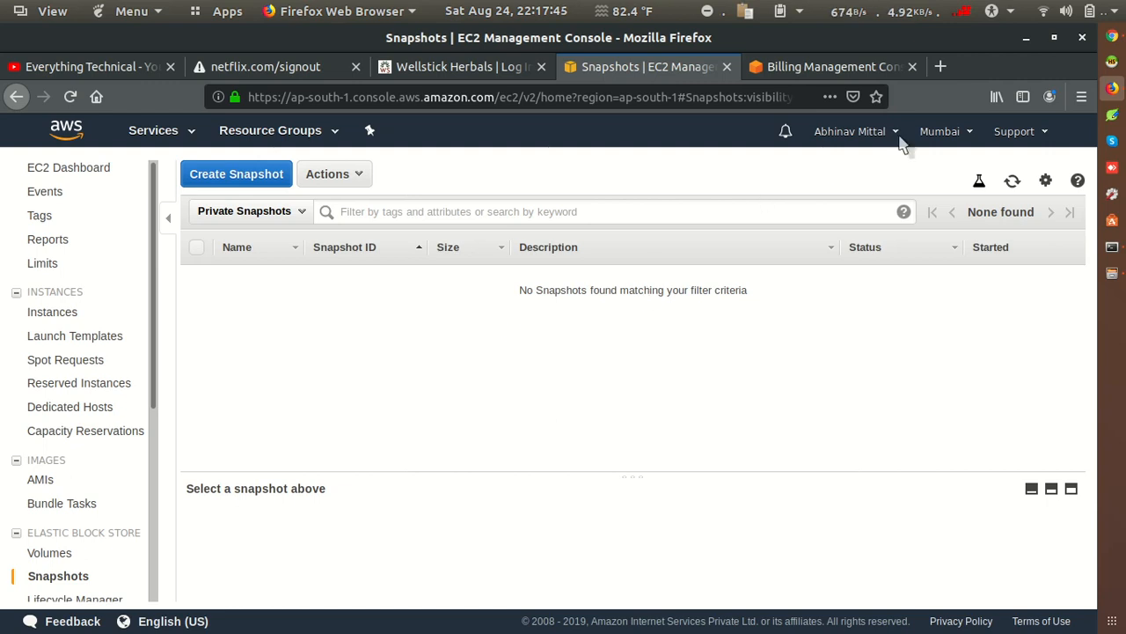
# Step: Check the source account's region in Chrome and switch the target account in Firefox to US East (N. Virginia)
pyautogui.click(1116, 38)
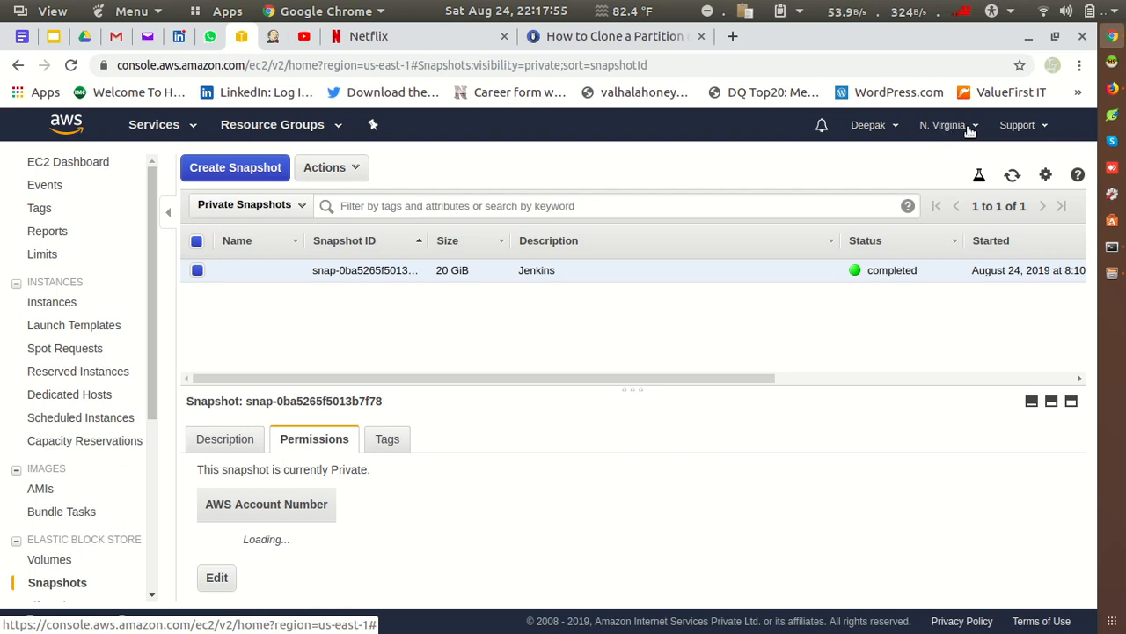
pyautogui.click(1113, 89)
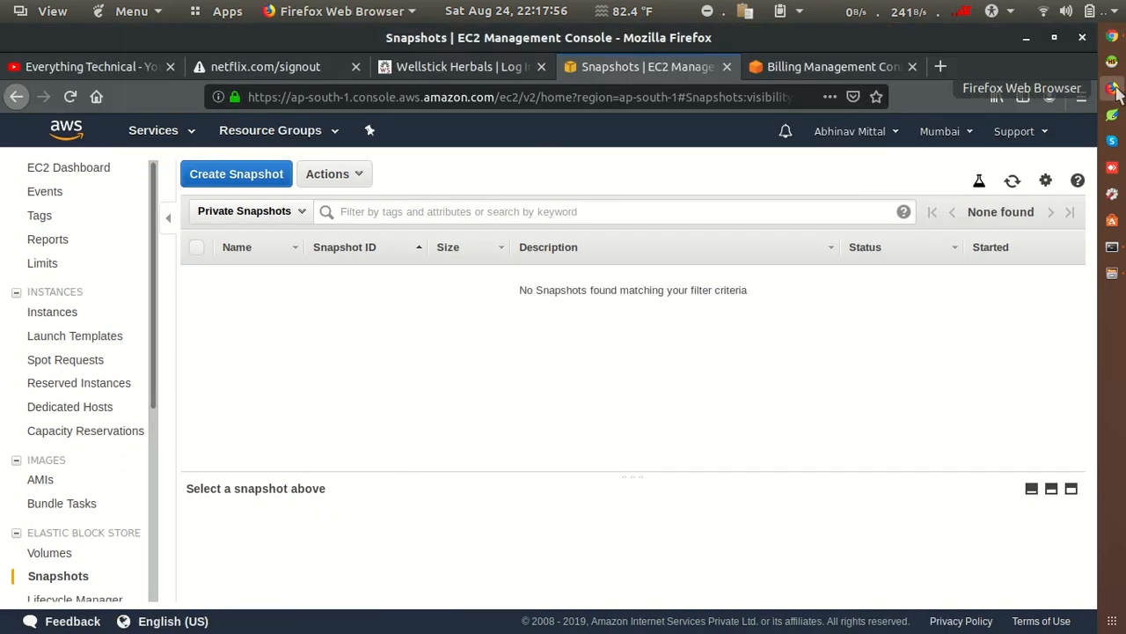
pyautogui.click(942, 137)
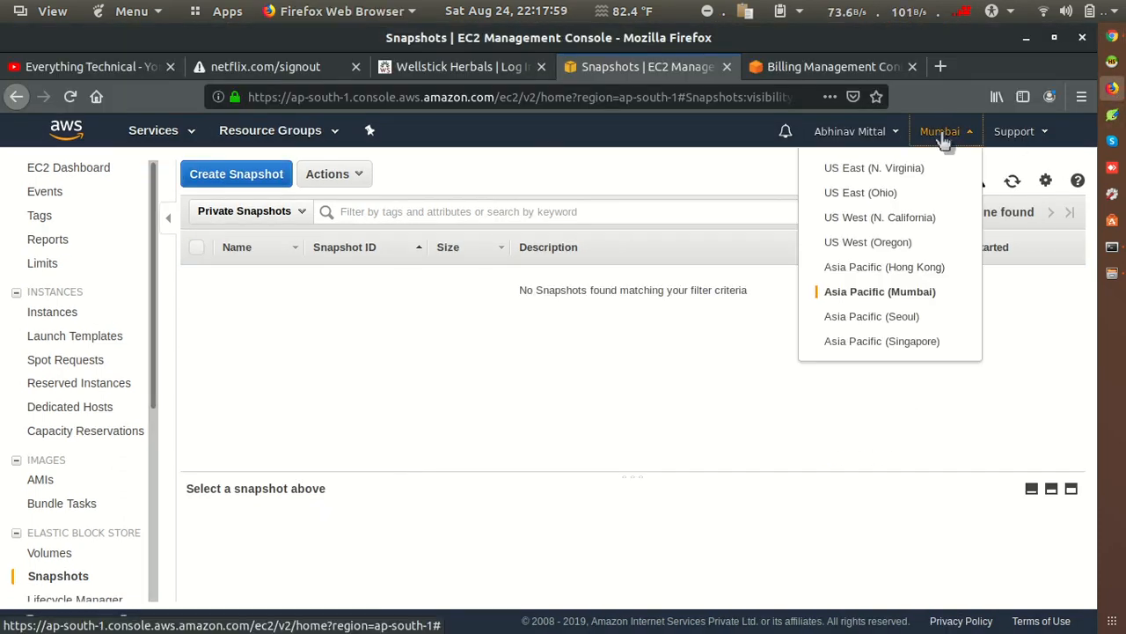
pyautogui.click(904, 180)
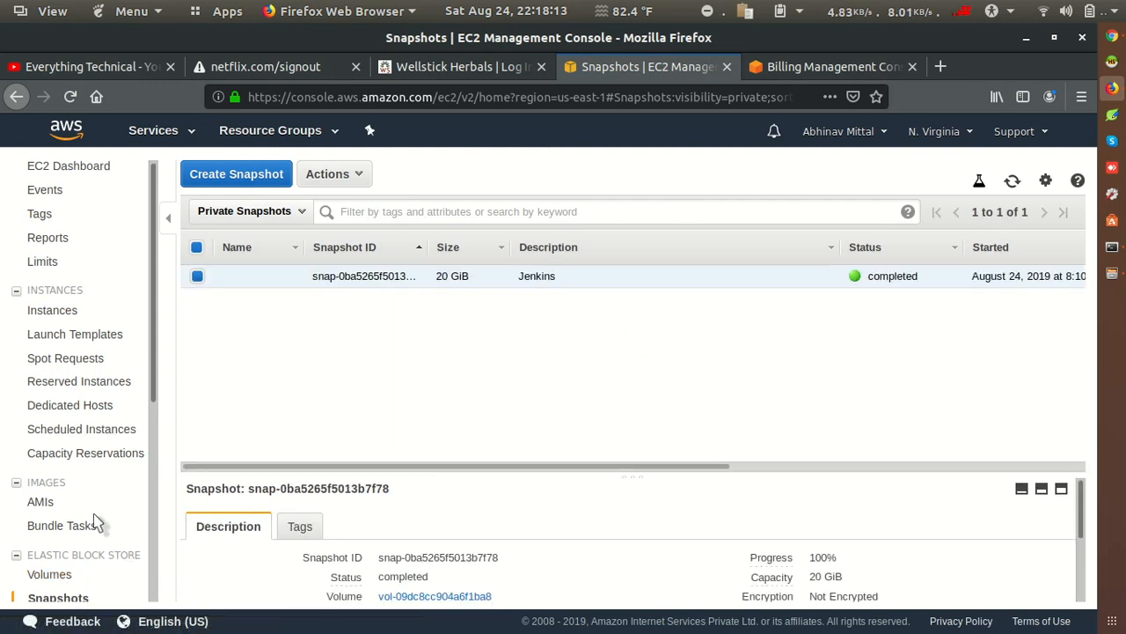
pyautogui.scroll(-2, 66, 537)
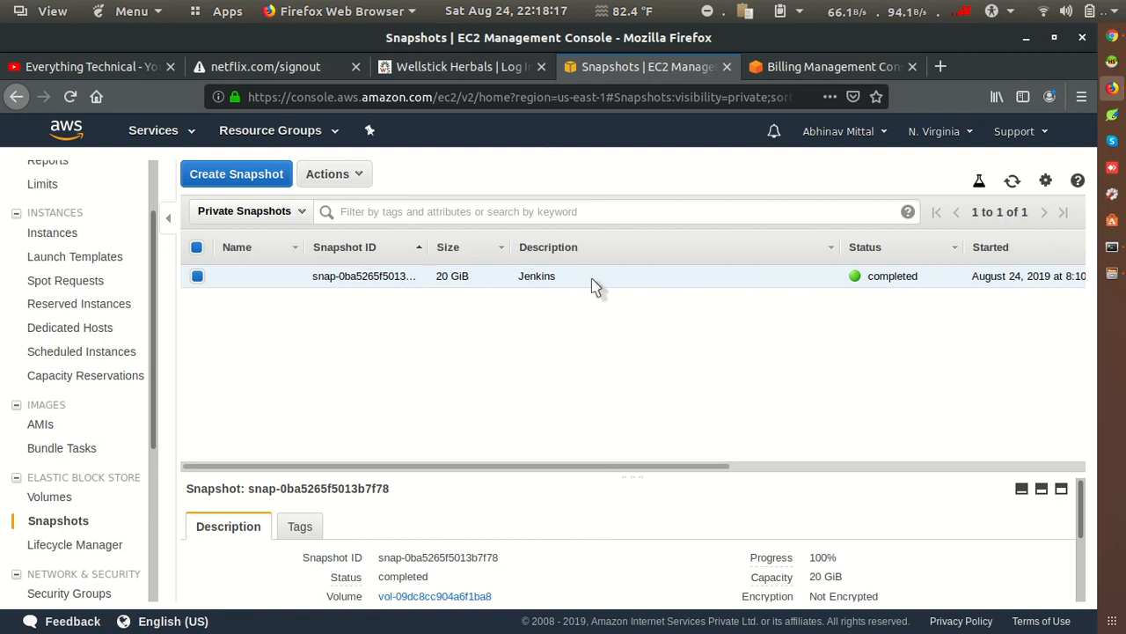
# Step: Compare the Jenkins snapshot in the source account in Chrome with the shared one in Firefox, and review the actions available for the shared snapshot
pyautogui.click(1113, 39)
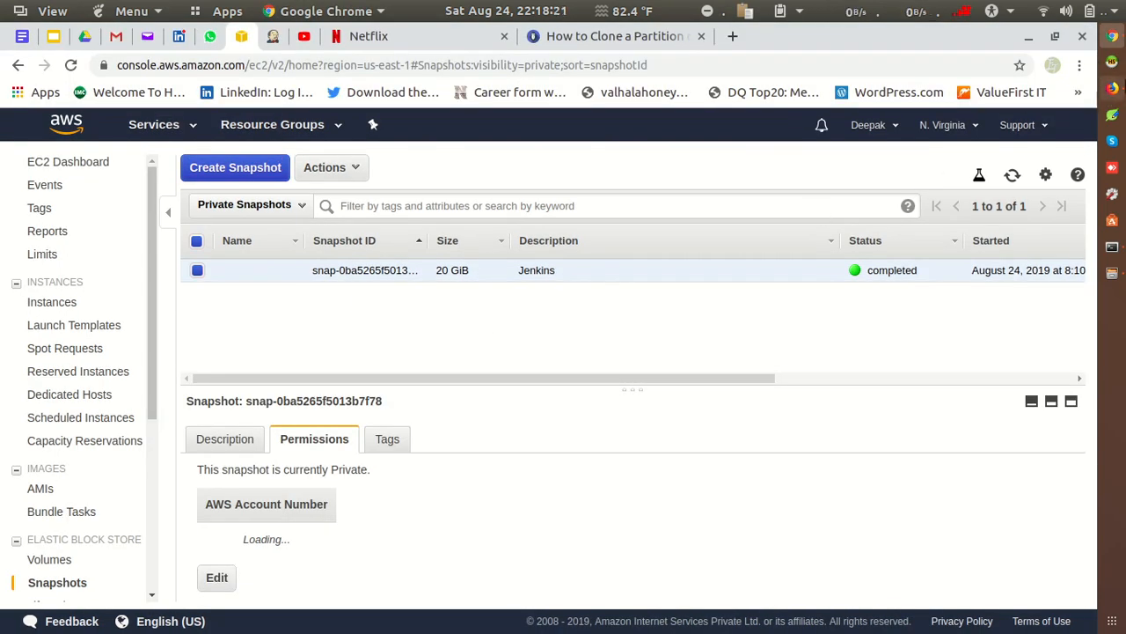
pyautogui.click(1113, 88)
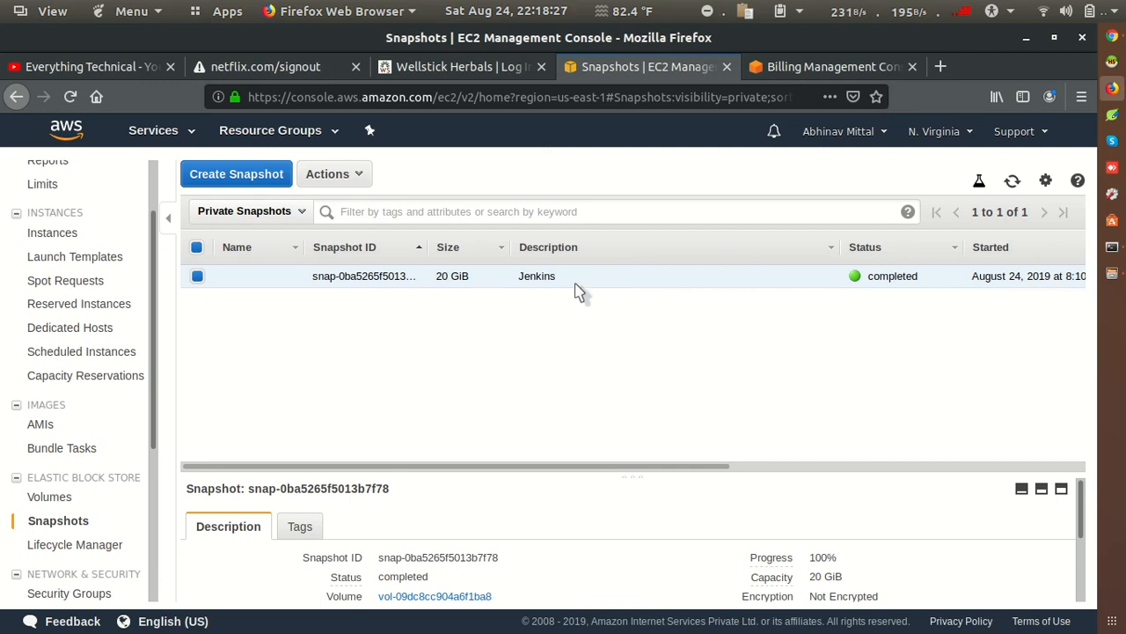
pyautogui.click(352, 177)
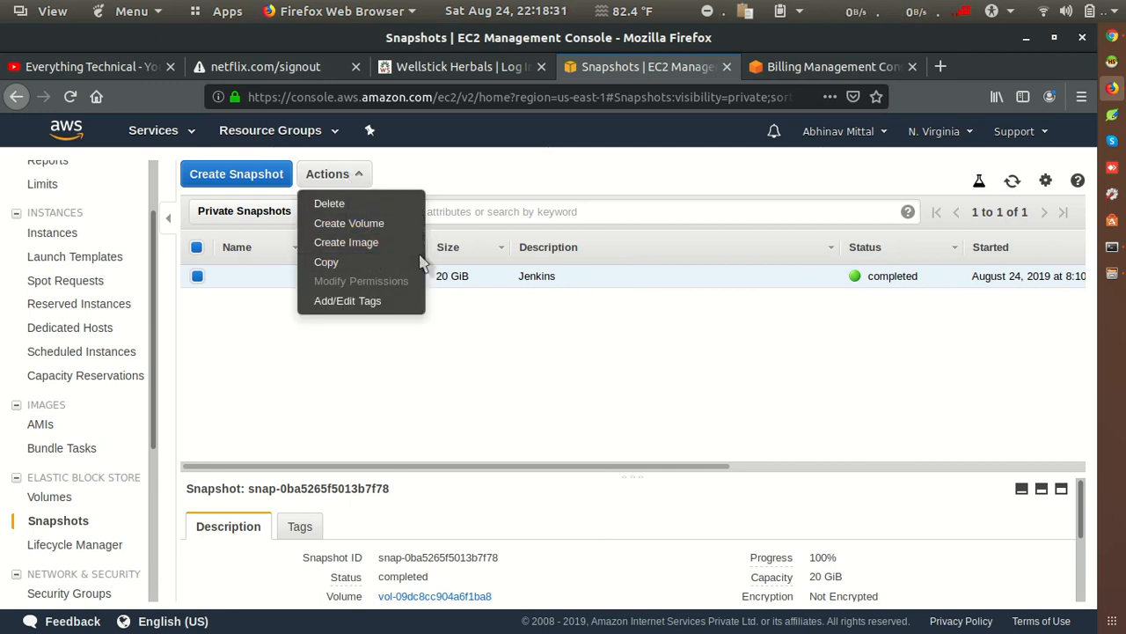
pyautogui.click(581, 281)
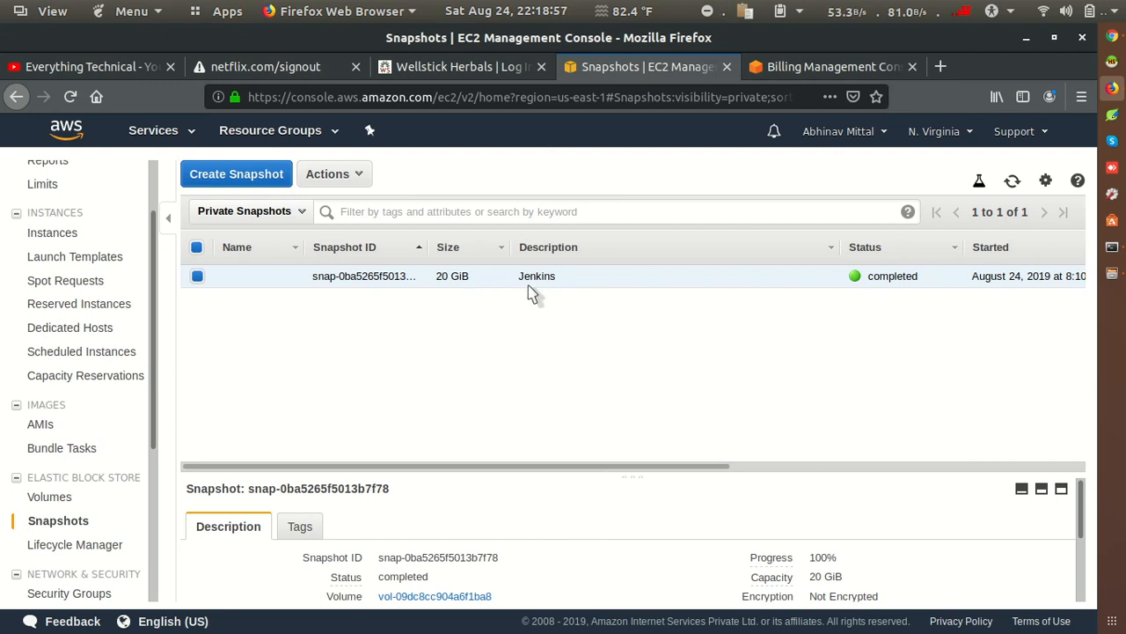
# Step: View the source account's EC2 instances in Chrome, and switch to Firefox to show the Everything Technical YouTube channel
pyautogui.click(1111, 37)
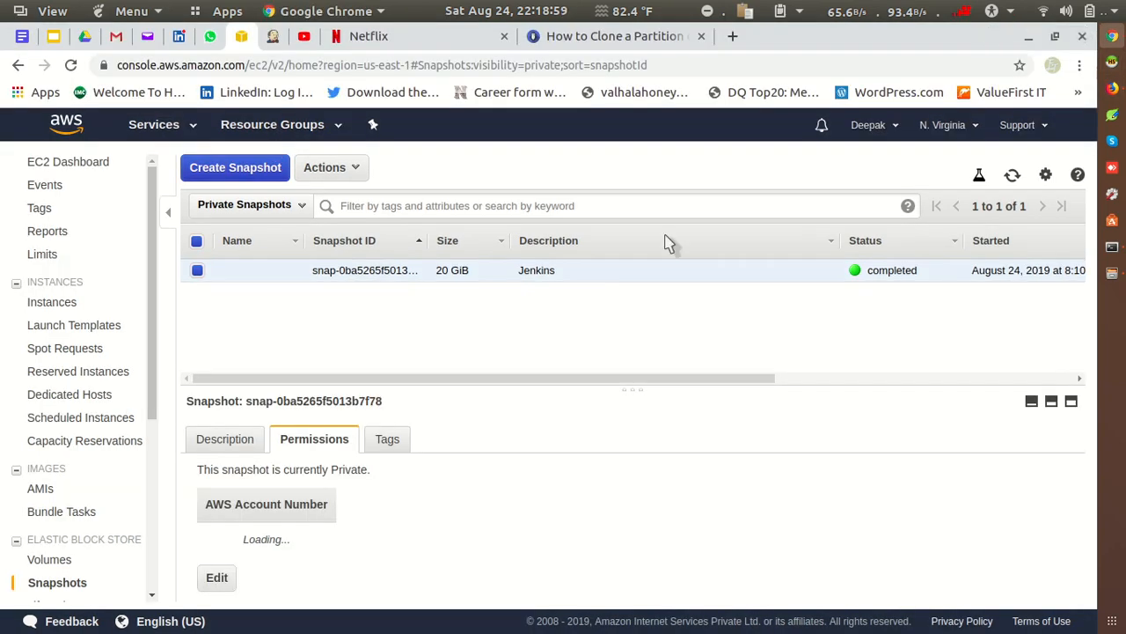
pyautogui.click(46, 304)
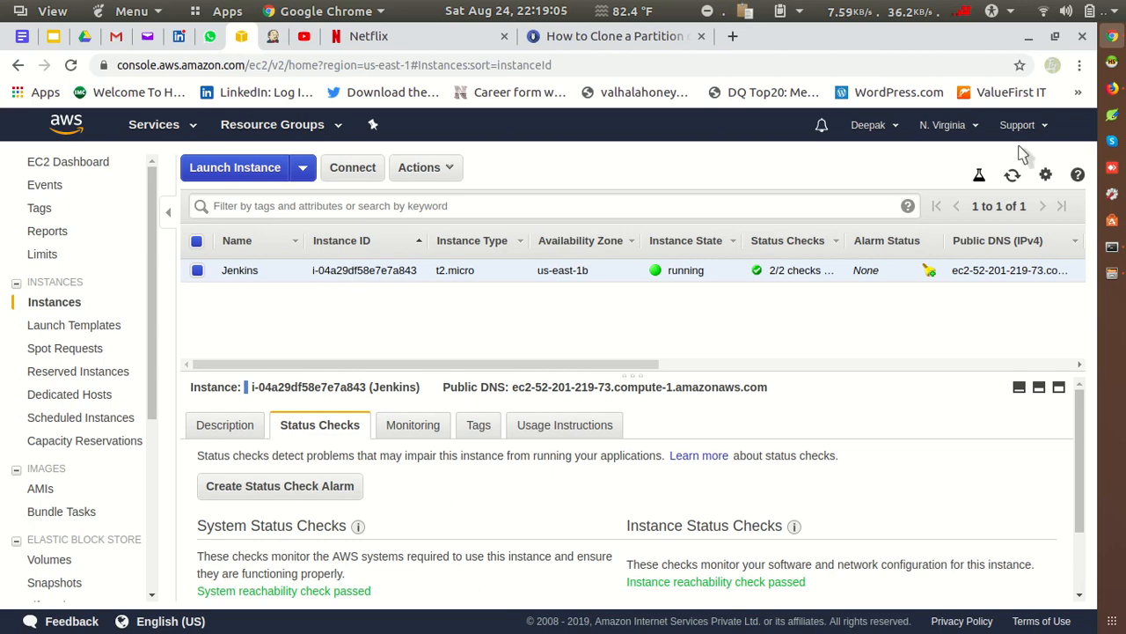
pyautogui.click(1113, 91)
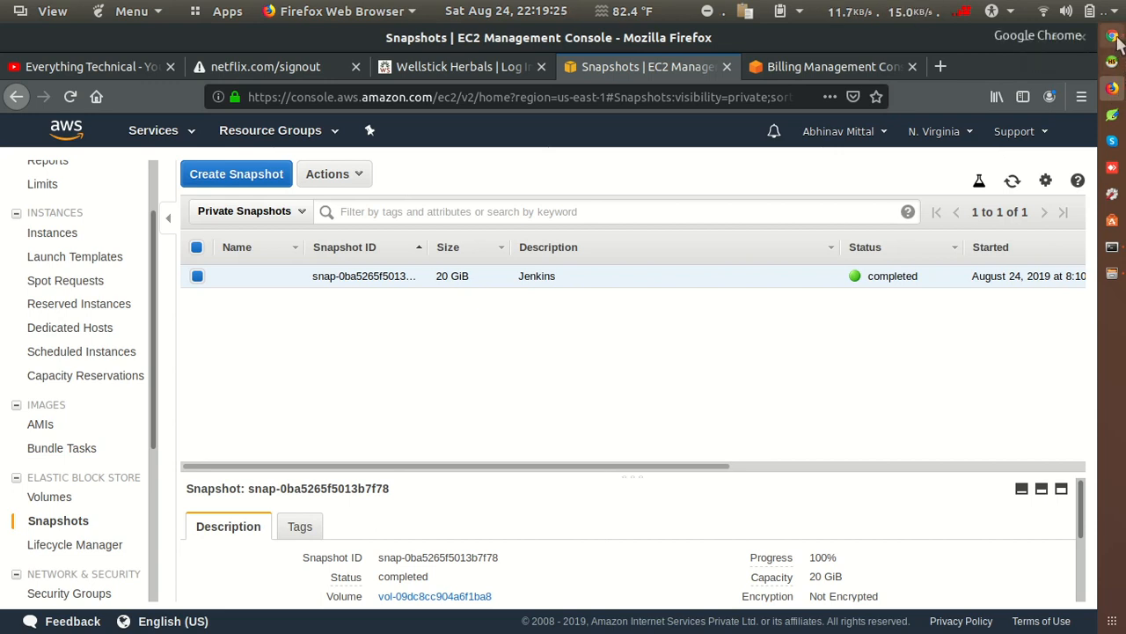
pyautogui.click(117, 62)
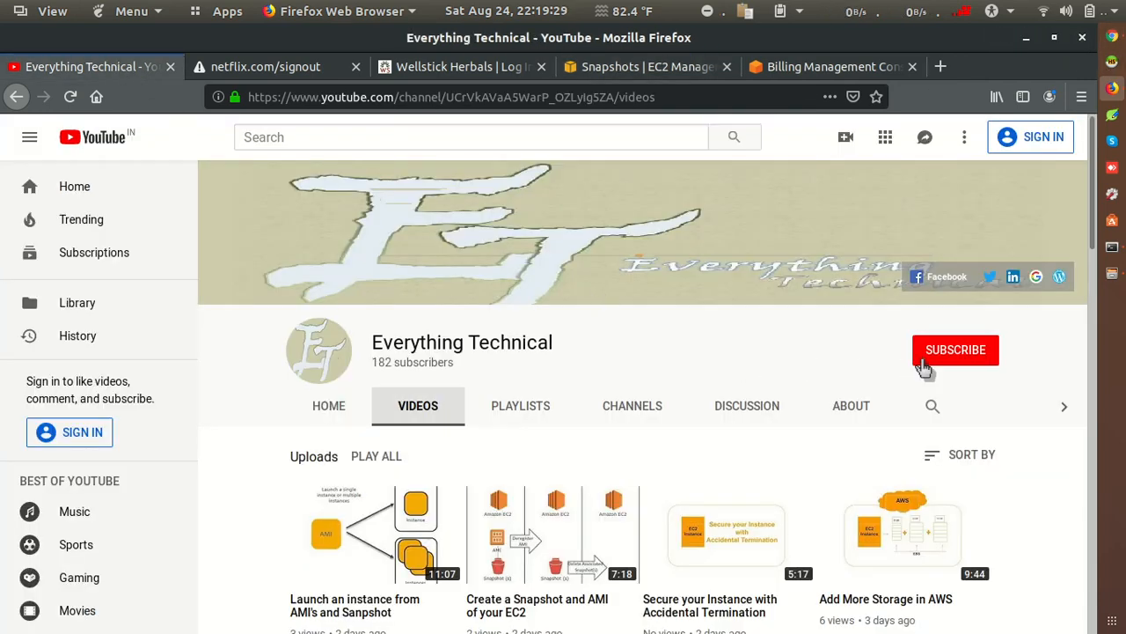